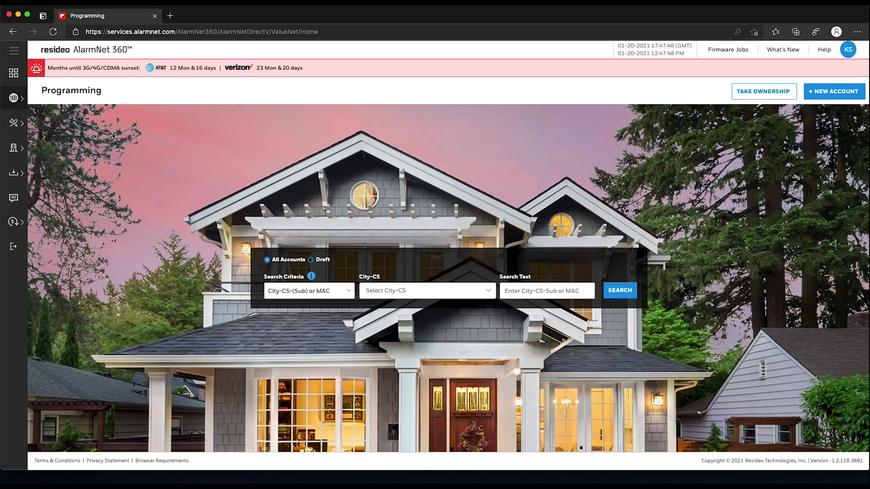
- Search Devices > Programming by the account number to list its GSMX4G communicator row
mouse_move(26, 108)
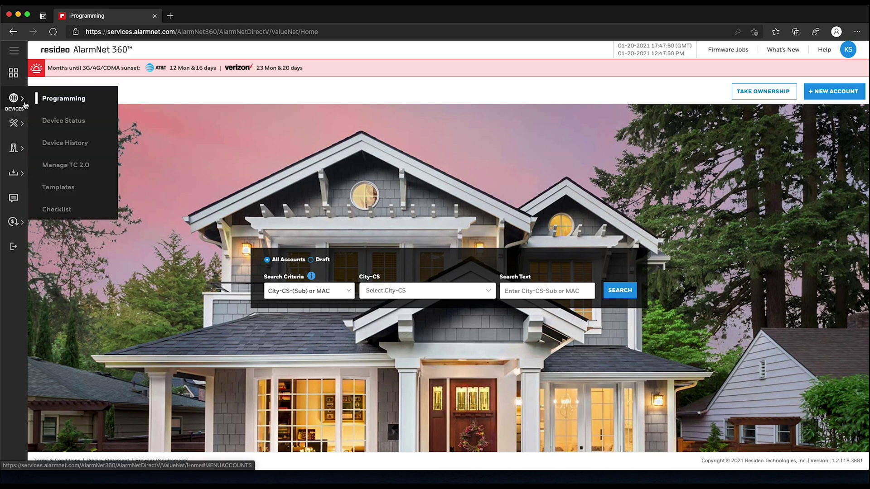
click(106, 104)
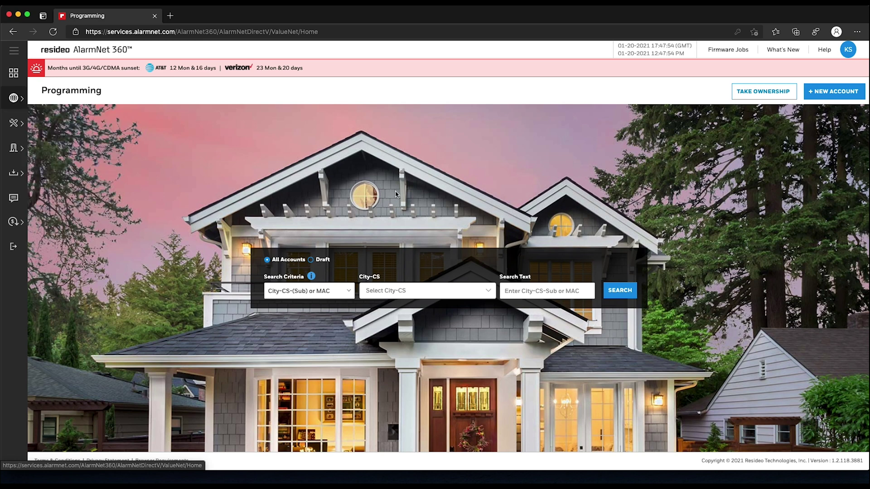
click(523, 289)
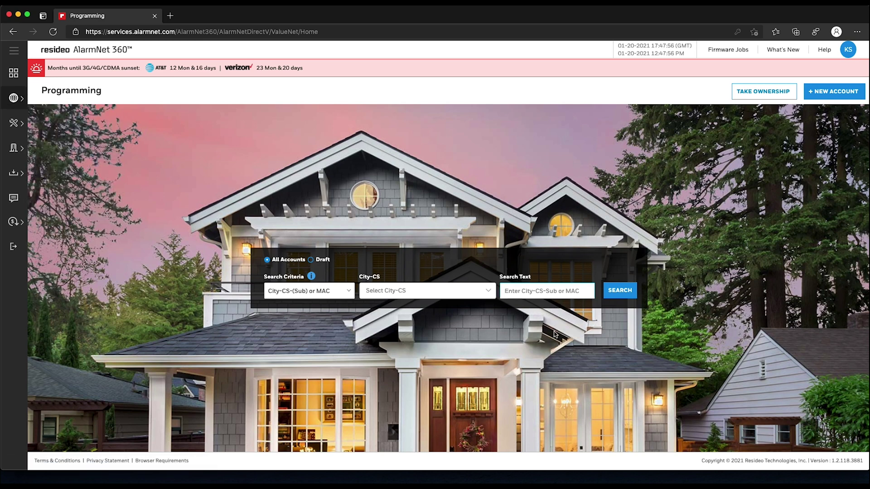
key(Return)
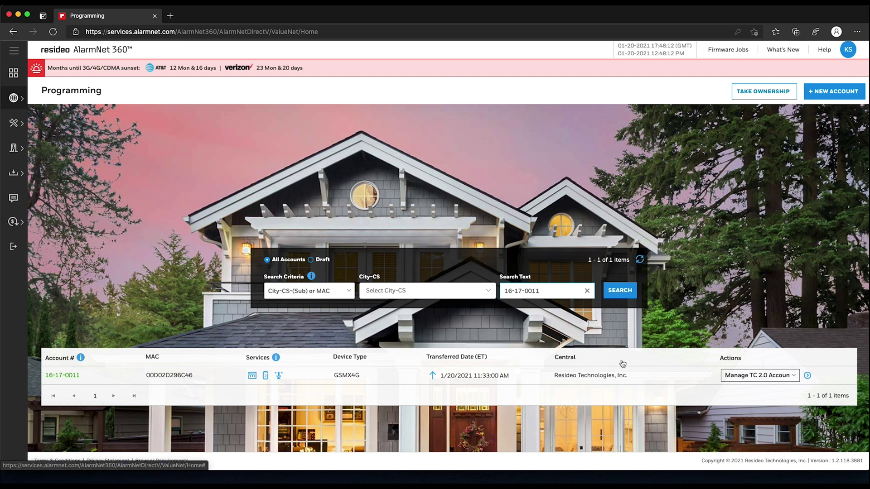
- Start a Replace Device action on the account and accept its account details
click(793, 376)
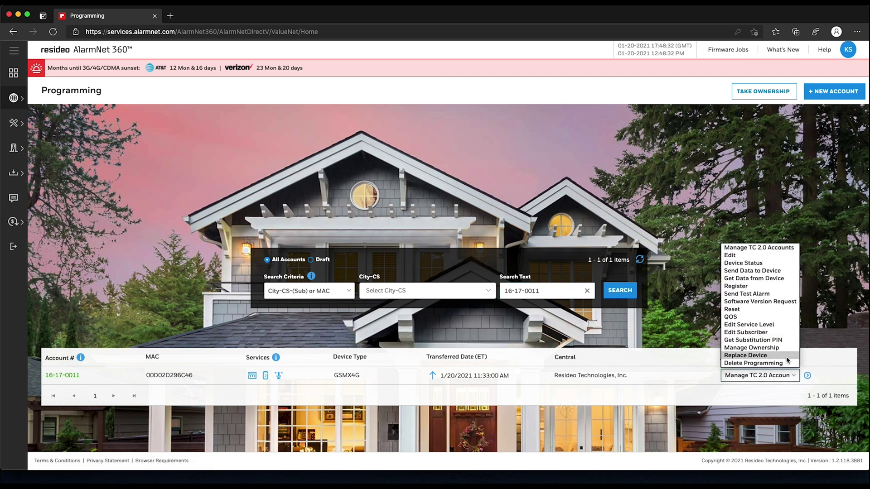
click(787, 359)
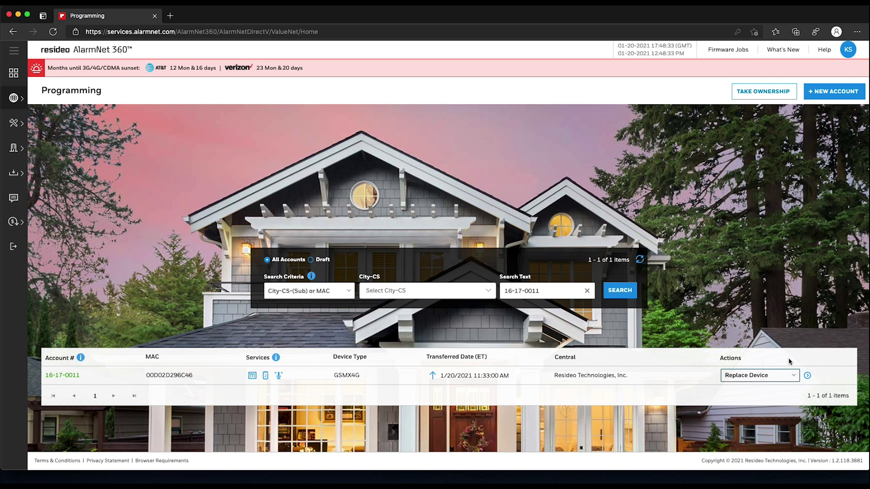
click(808, 376)
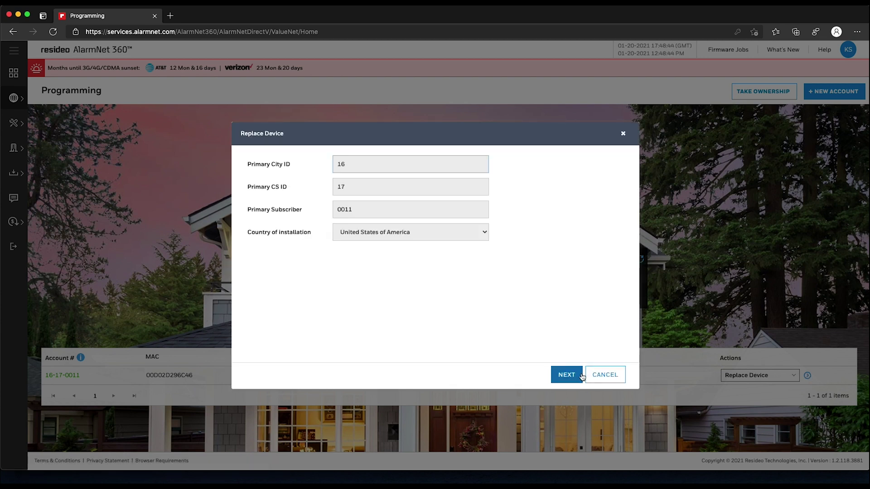
click(582, 375)
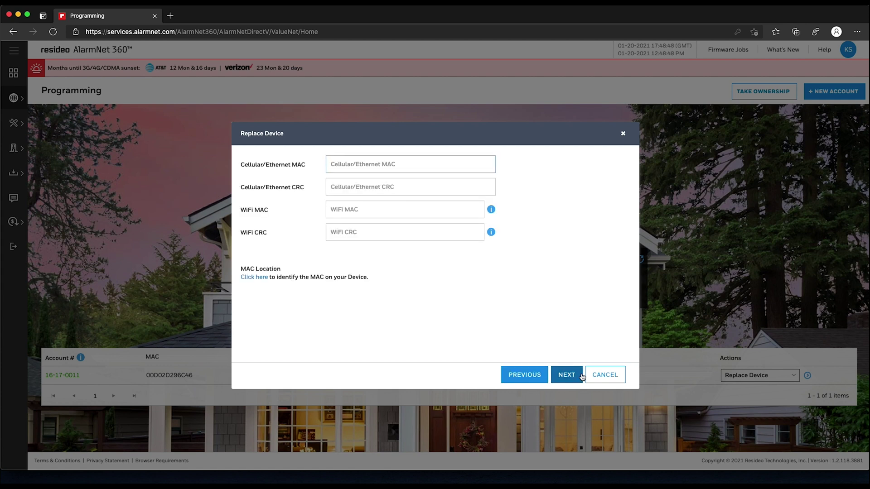
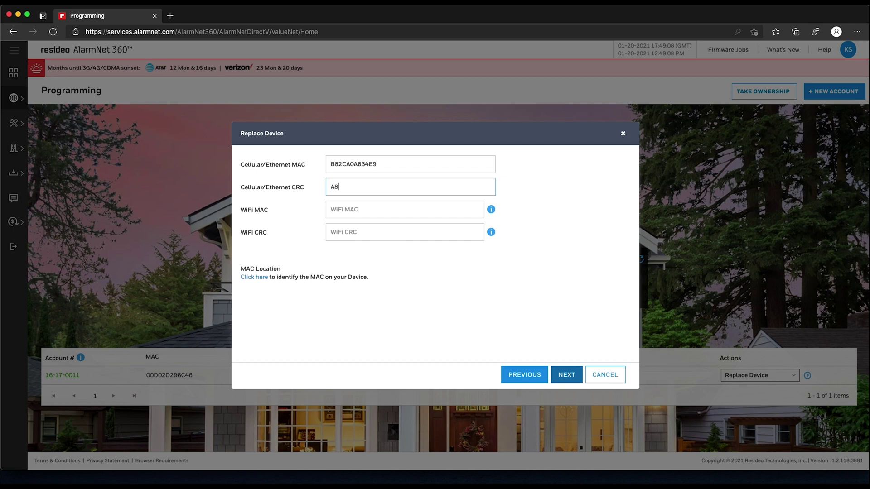
- Enter the new LTE-XA communicator's cellular MAC and CRC and continue
key(Tab)
click(566, 375)
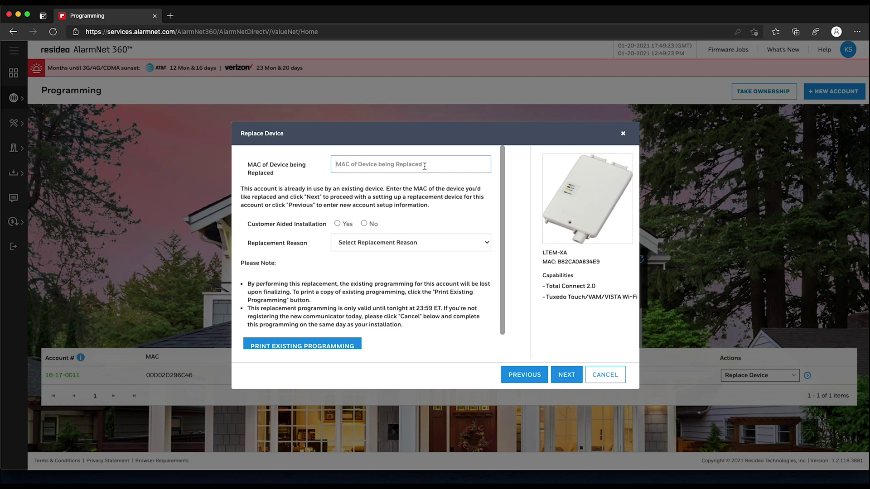
- Enter the old communicator's MAC, choose No for customer-aided installation, Upgrade from 3G/4G reason, no incentive
click(372, 227)
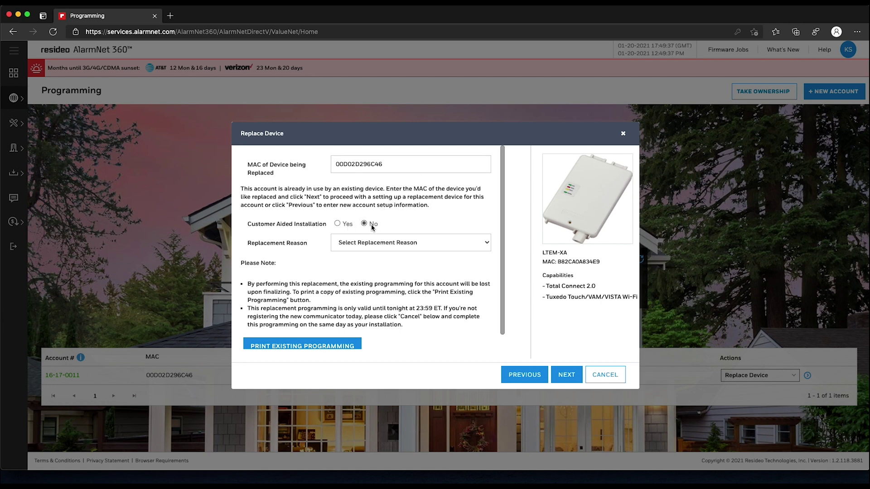
click(481, 247)
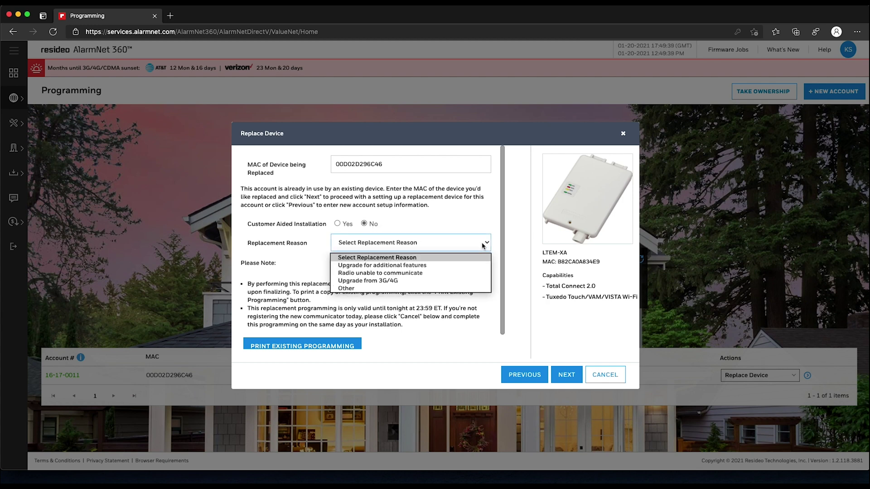
click(462, 282)
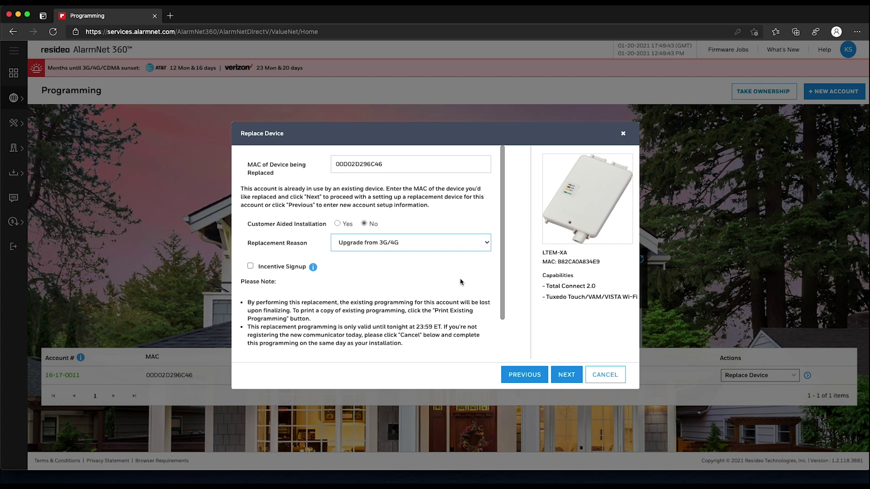
scroll(461, 282, down, 1)
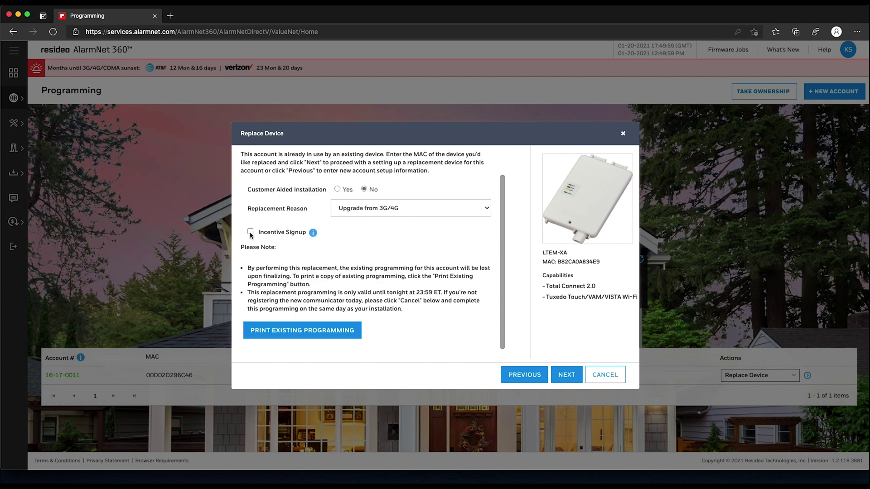
click(250, 233)
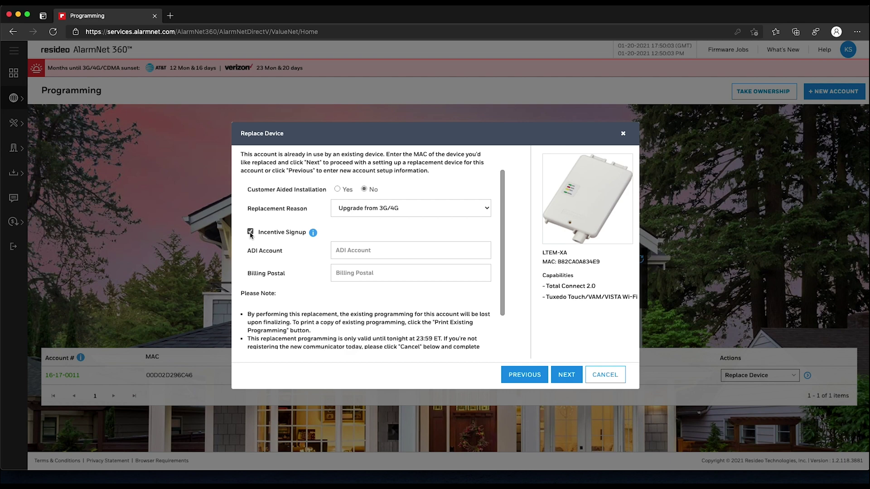
click(251, 233)
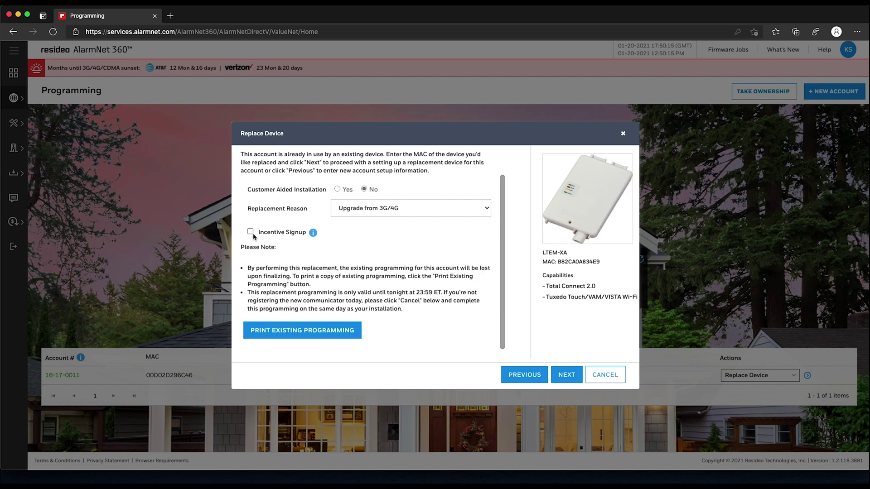
click(566, 375)
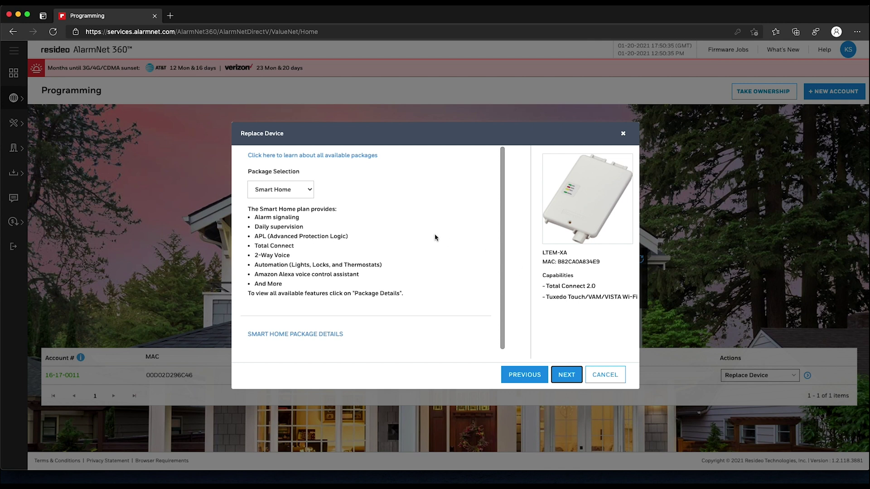
- Accept the Smart Home package and Total Connect 2.0 Premium, then submit the replacement
click(582, 374)
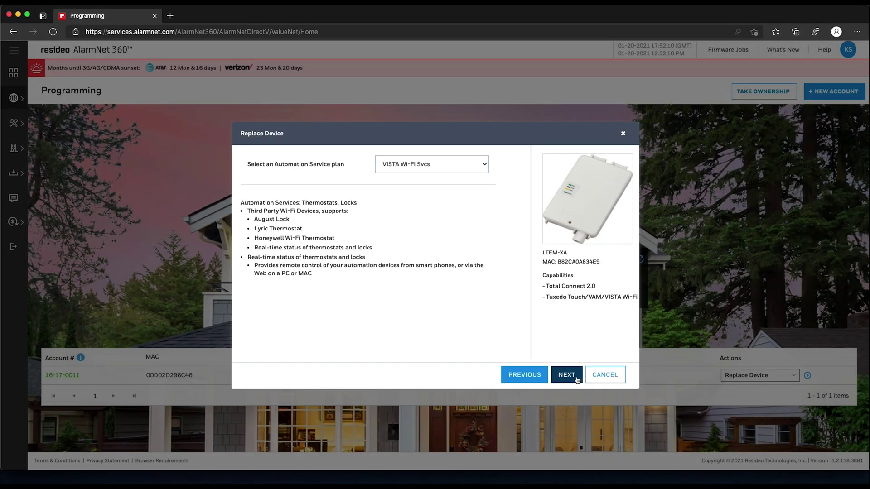
click(567, 375)
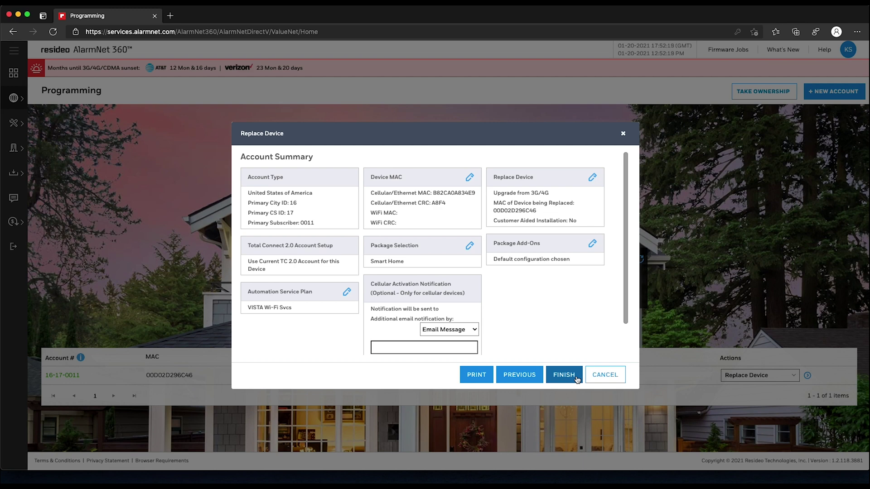
click(577, 379)
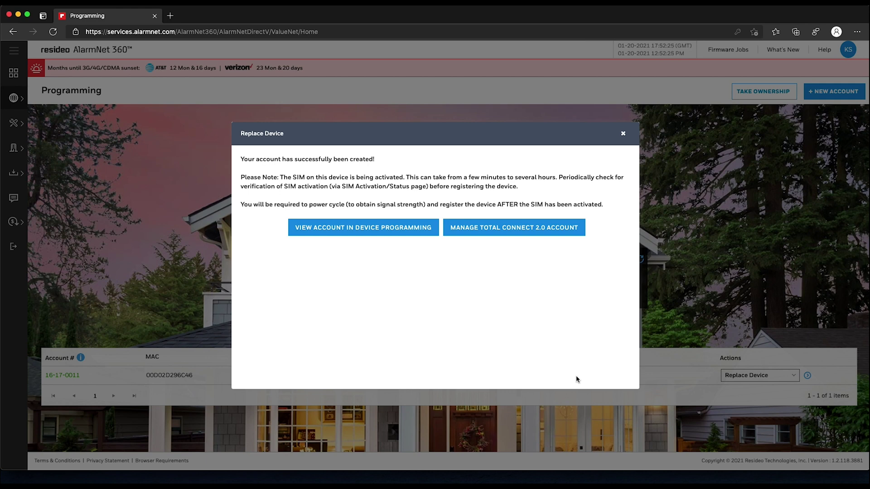
- Return to the account in Device Programming, now listing the new LTEM-XA MAC
click(409, 236)
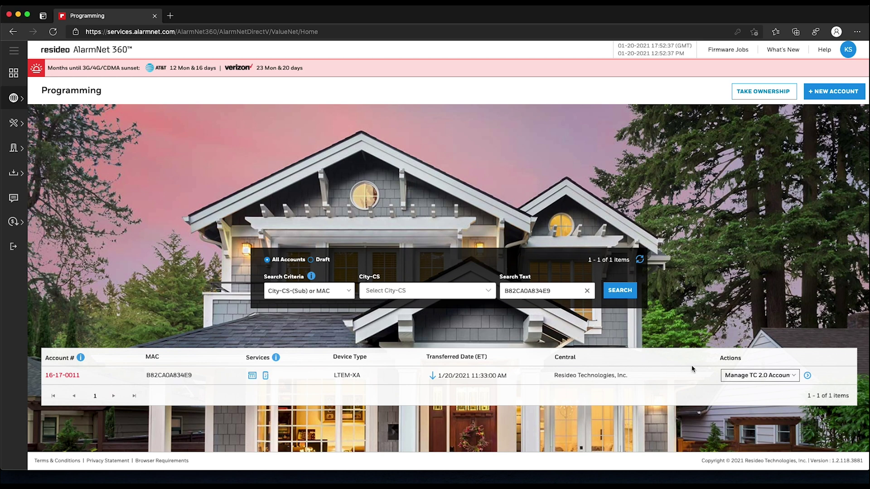
- Submit a Send Data to Device command from the account's Actions list
click(783, 379)
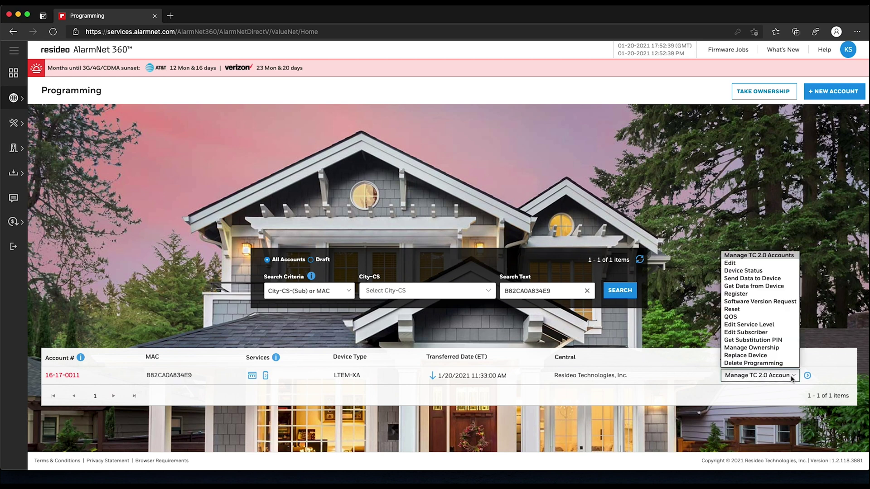
click(766, 279)
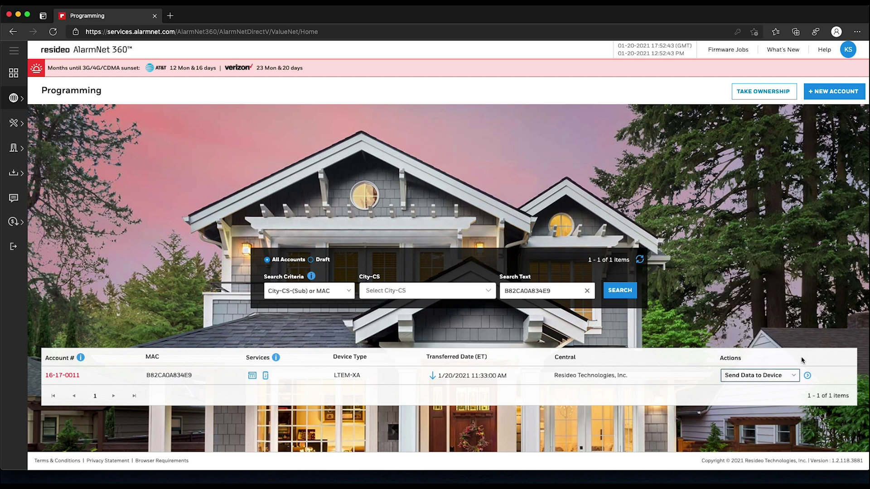
click(808, 376)
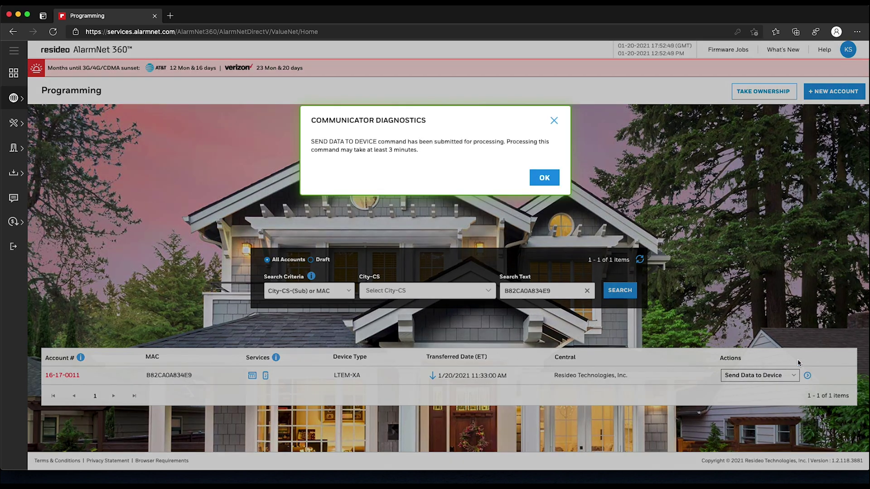
- Close the command-submitted notice and refresh the account row to update its transferred time
click(544, 178)
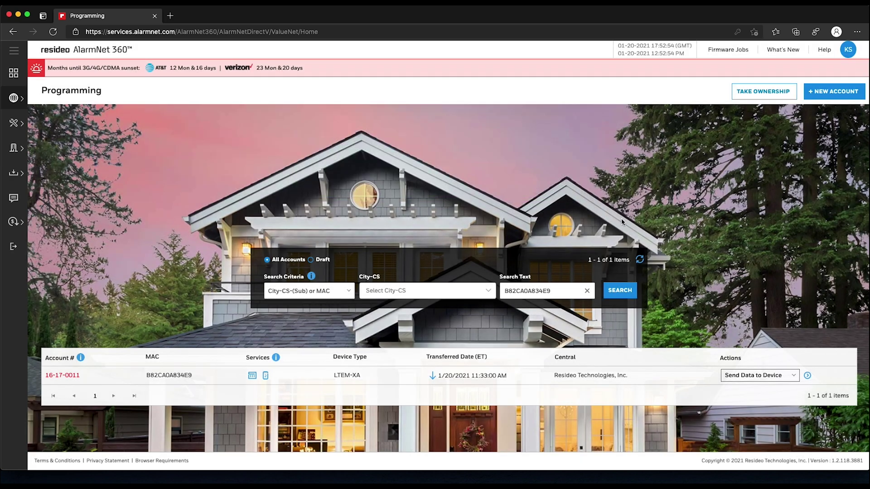
click(640, 260)
click(640, 260)
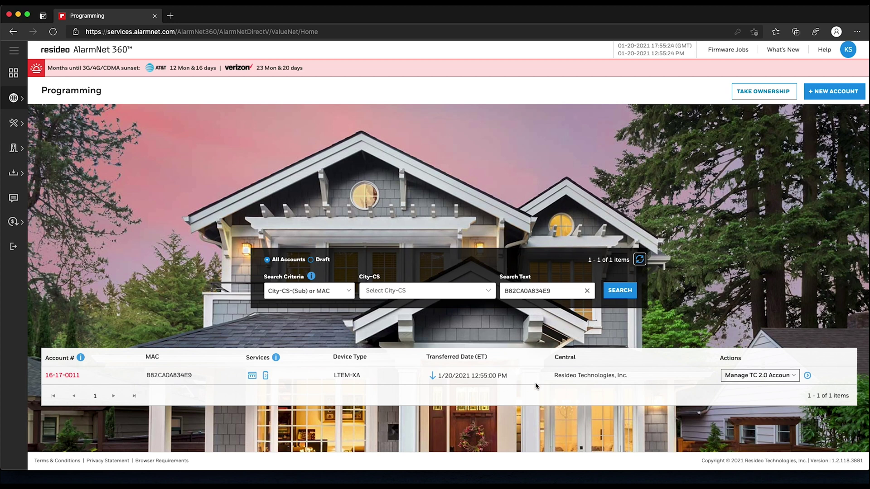
click(794, 376)
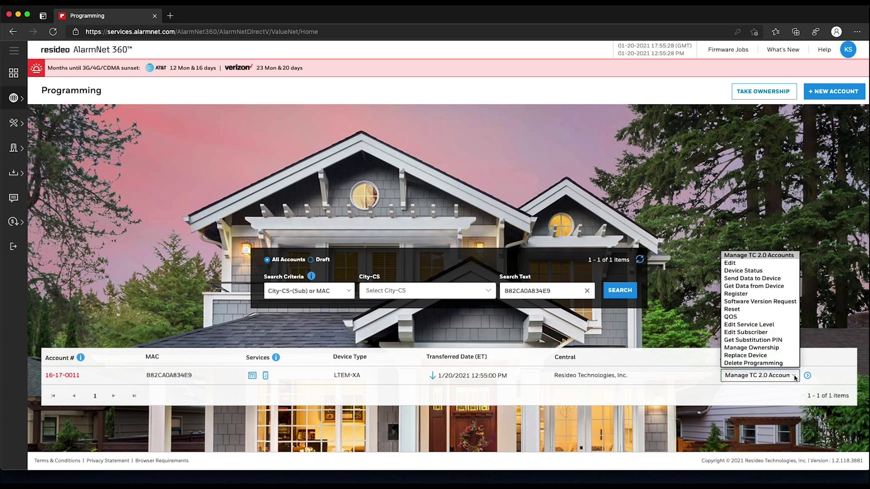
- Submit the Register command for the LTE-XA device and refresh until the account shows green
click(764, 294)
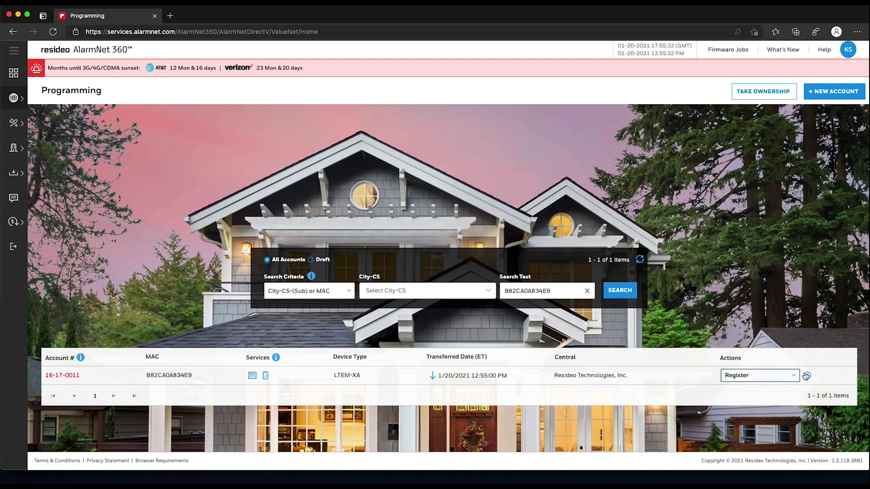
click(806, 376)
click(641, 260)
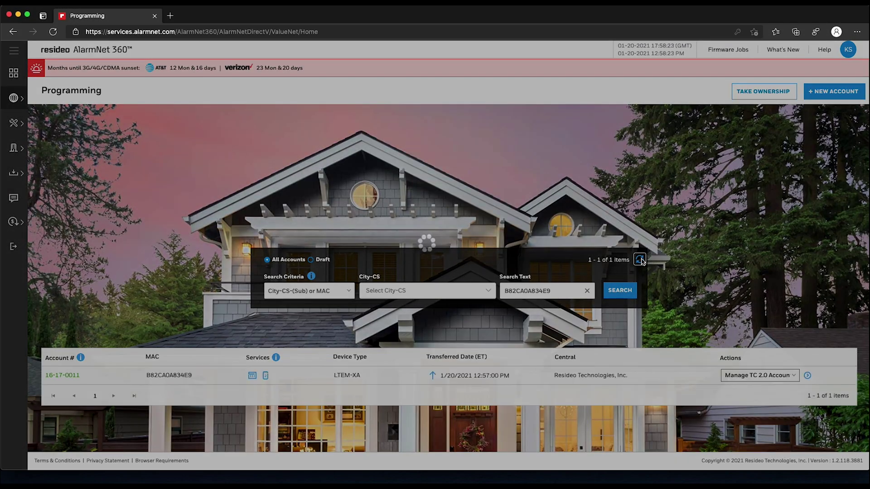